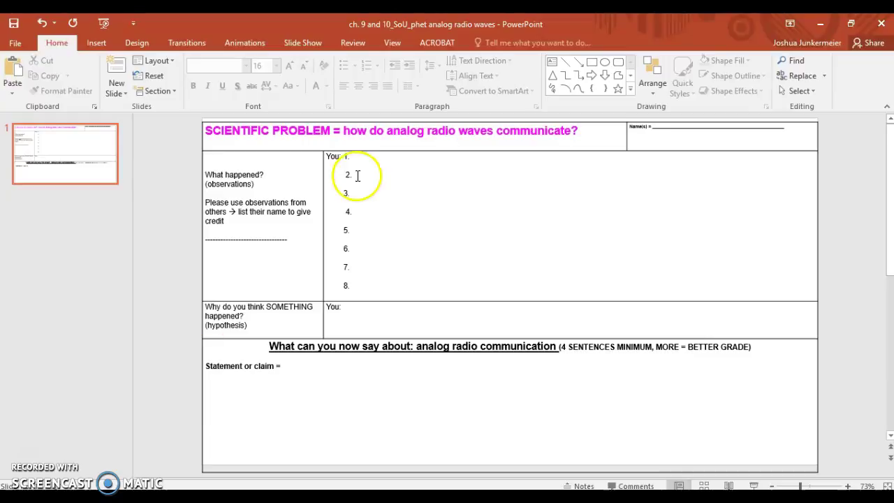
Step: Add the sentence starter "I think that" followed by a blank underscore line to the hypothesis cell after "You:"
drag(347, 131, 537, 136)
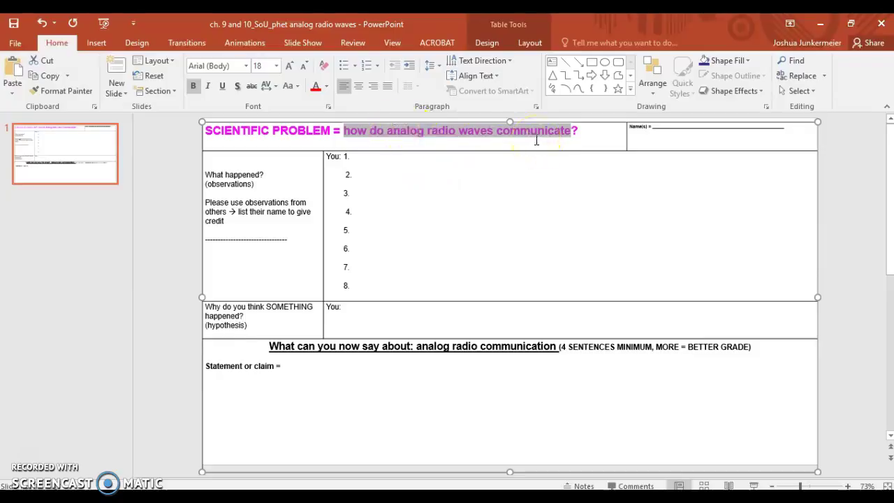
click(346, 307)
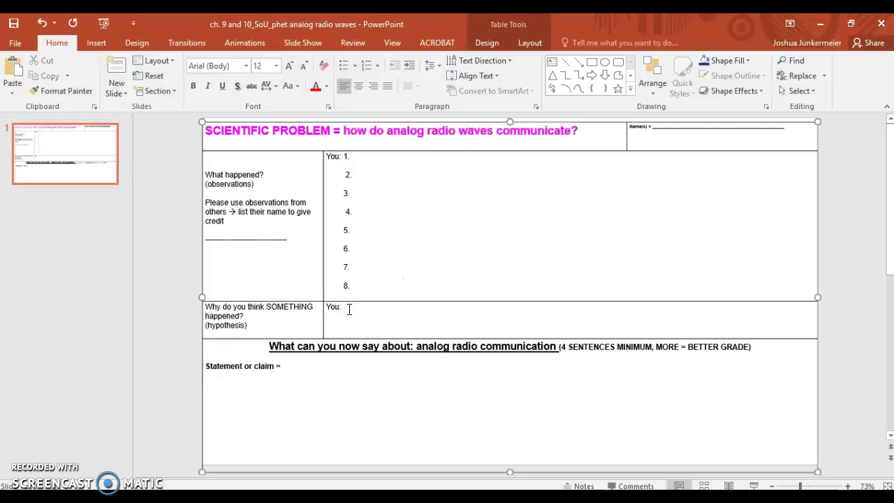
text(I think that ________________________)
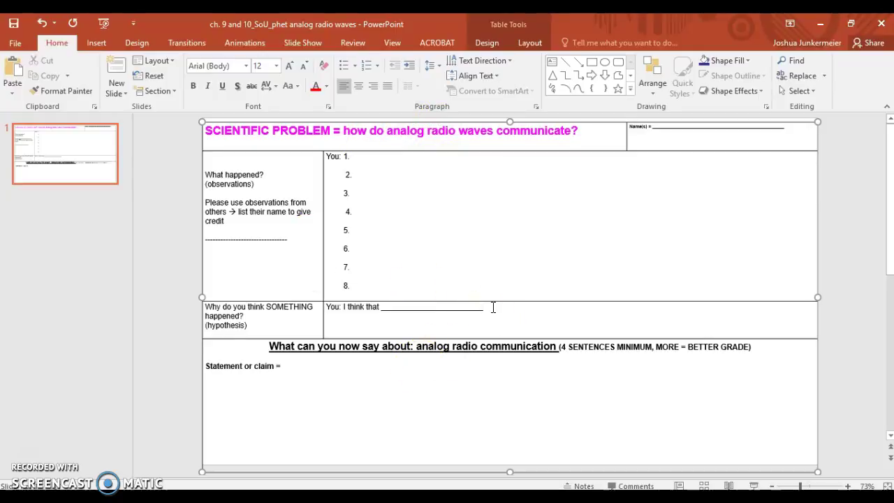
Step: Highlight the hypothesis row and the numbered observation lines 1 to 8 in the worksheet to review them
double_click(235, 307)
click(235, 308)
click(206, 305)
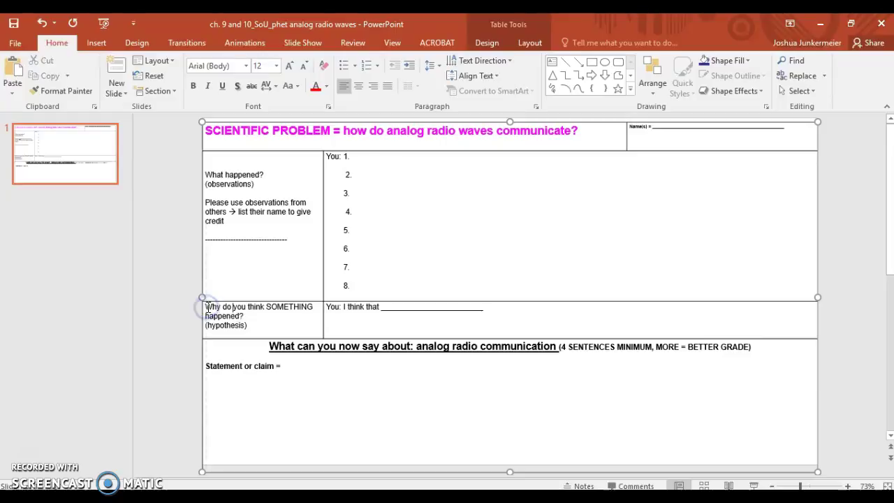
drag(208, 307, 364, 323)
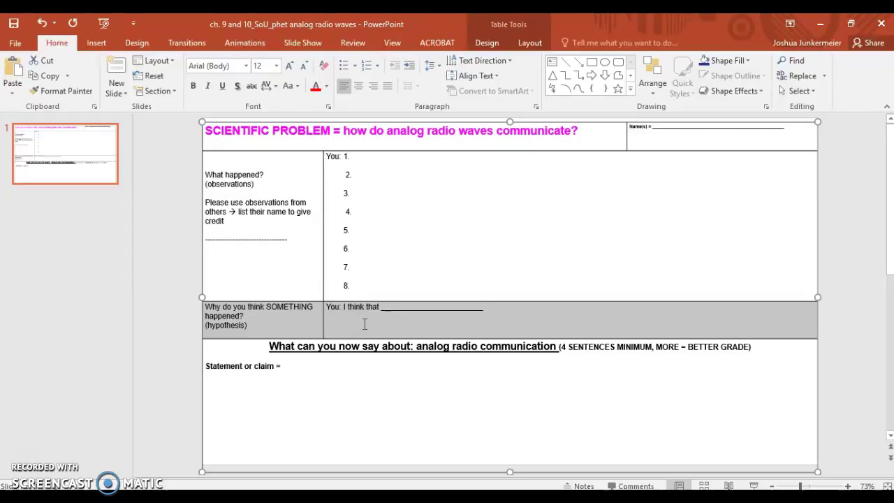
click(404, 132)
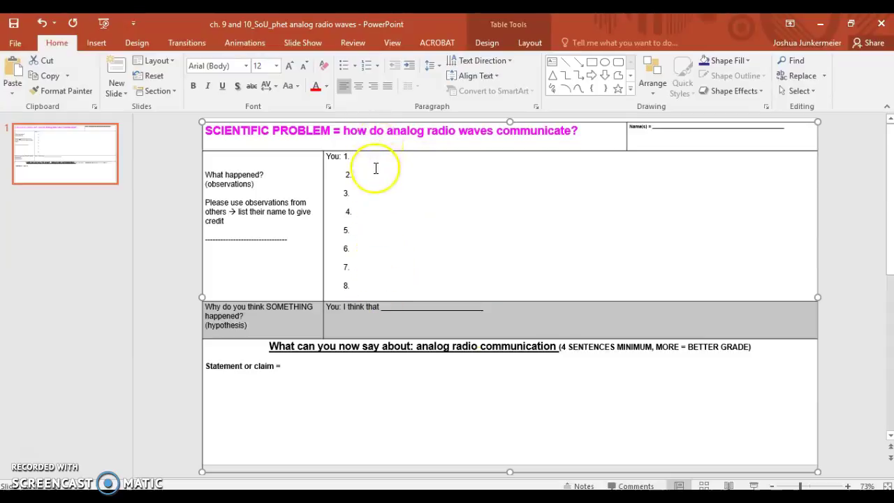
click(344, 157)
drag(343, 157, 555, 288)
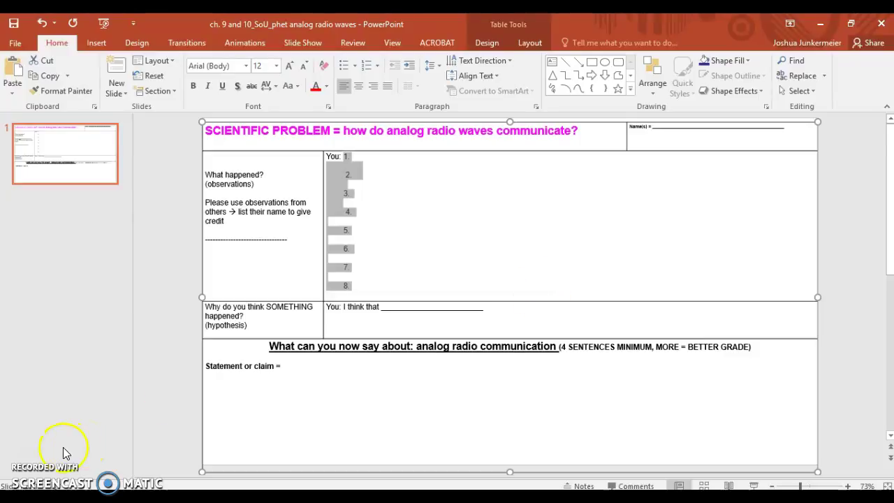
Step: Switch to the Chrome window with the 8th grade science 2 classroom and show the PhET Radio Waves & Electromagnetic Fields page
mouse_move(400, 495)
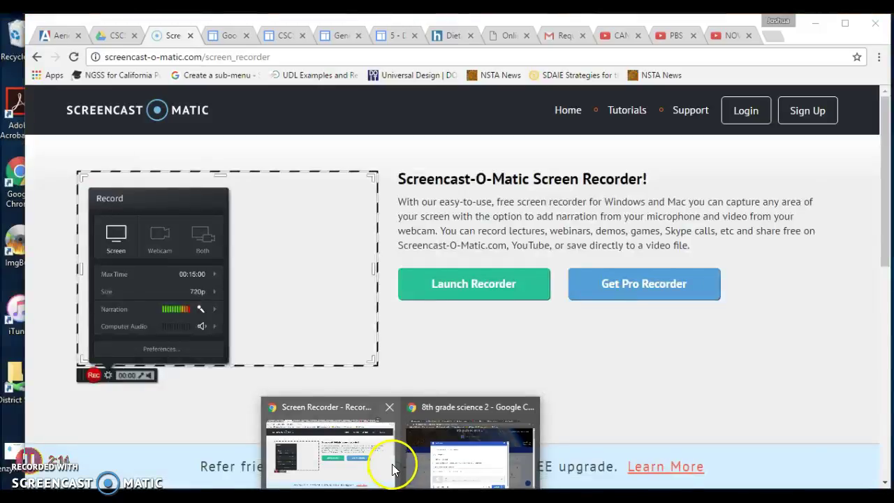
click(463, 453)
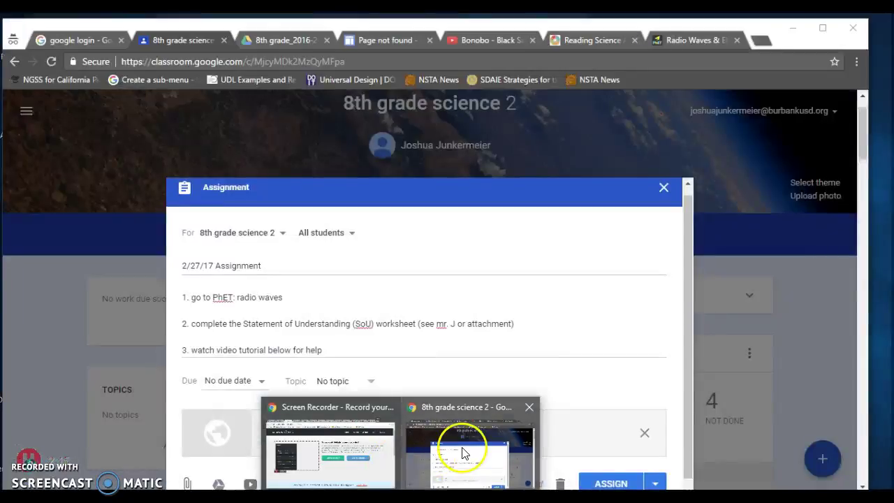
click(681, 40)
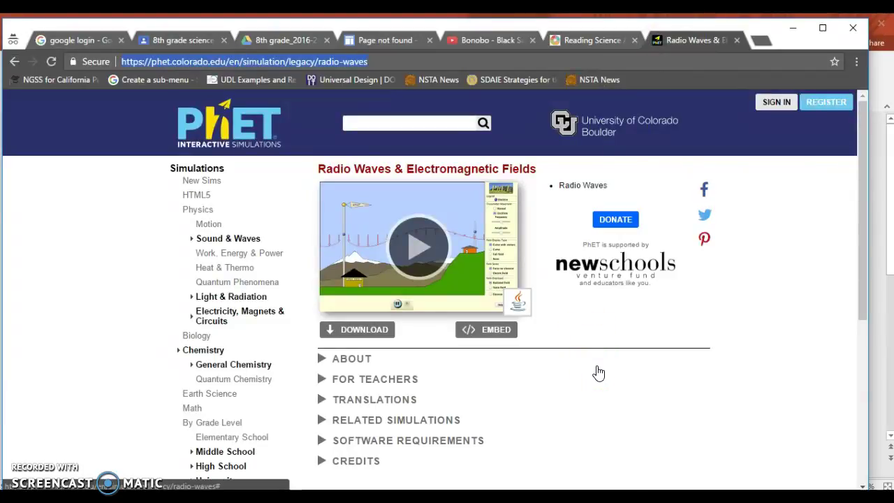
Step: Download the Radio Waves & Electromagnetic Fields simulation, keep the flagged file and open it
click(413, 255)
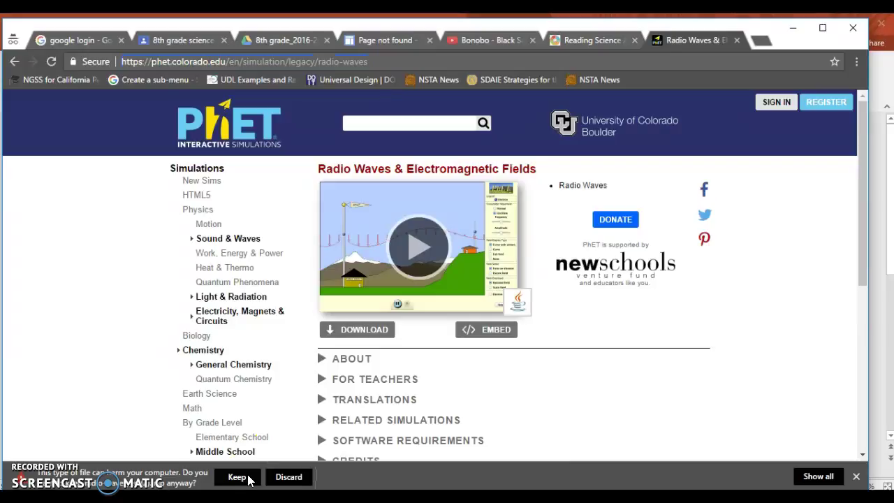
click(238, 478)
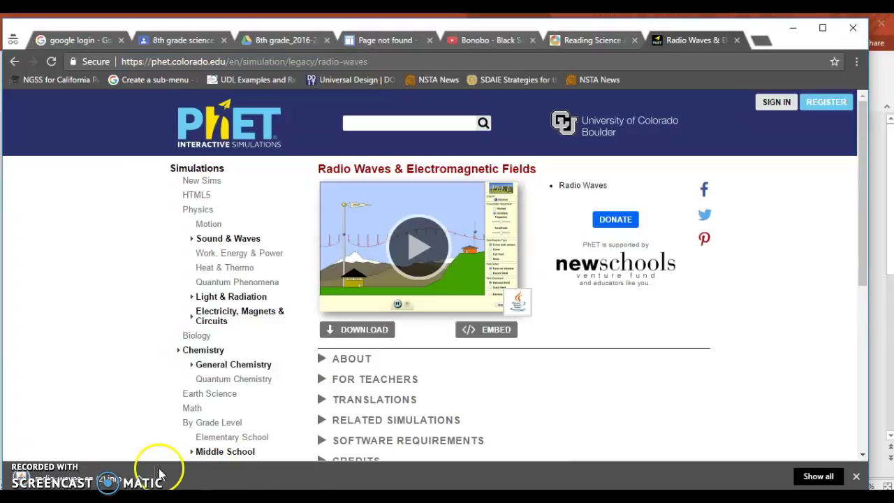
click(140, 476)
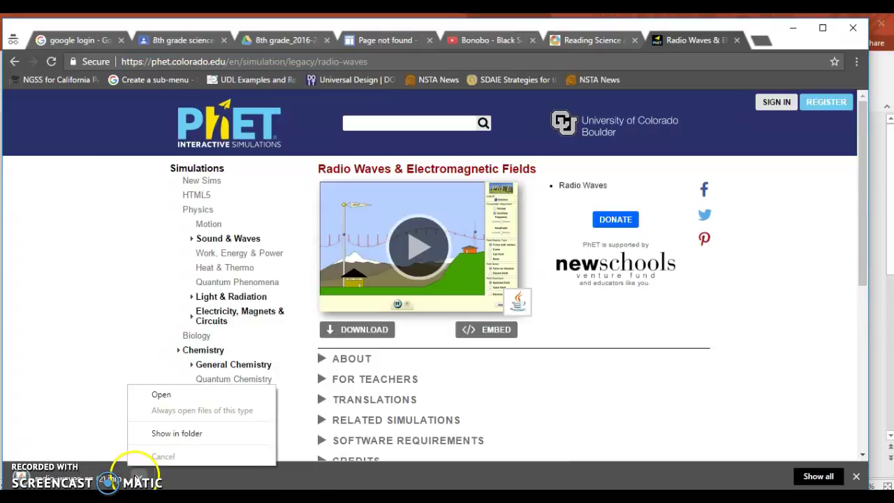
click(178, 395)
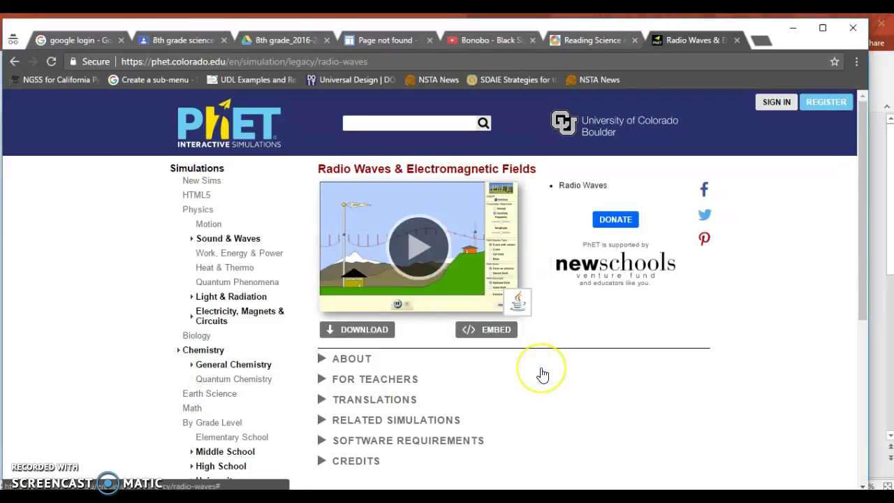
click(537, 313)
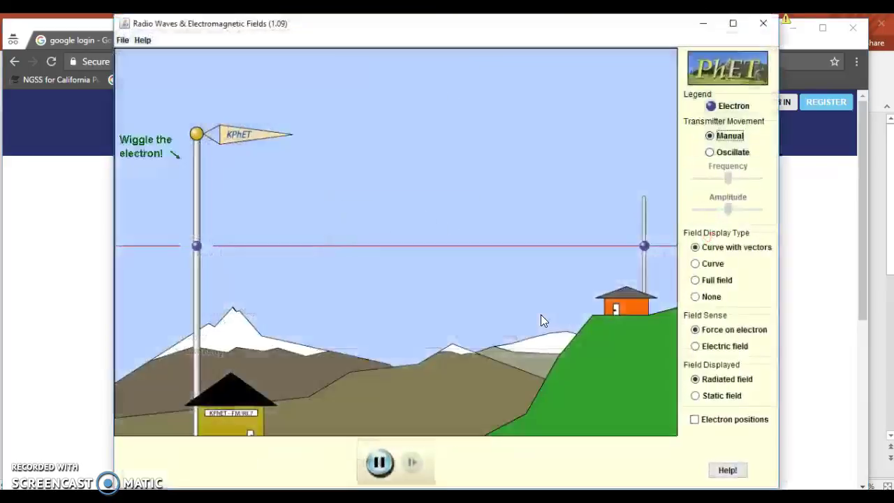
Step: Try the Electric field option for the field sense and return it to Force on electron
click(522, 411)
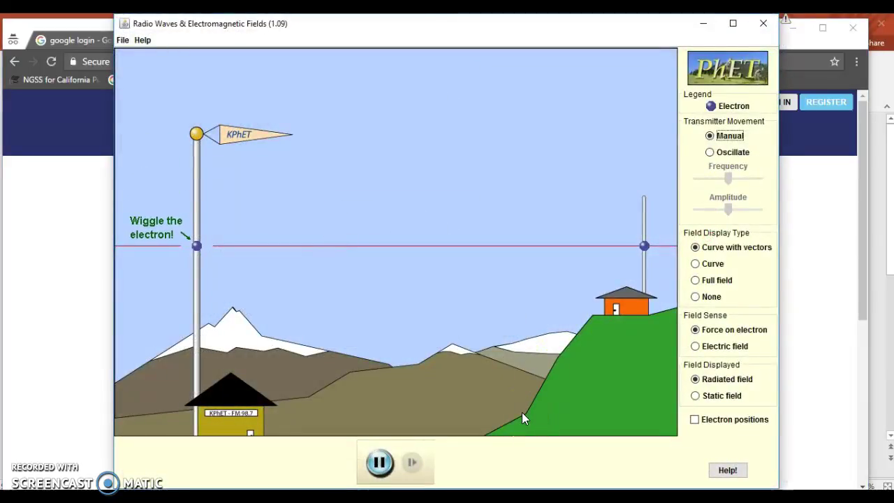
click(716, 81)
click(688, 333)
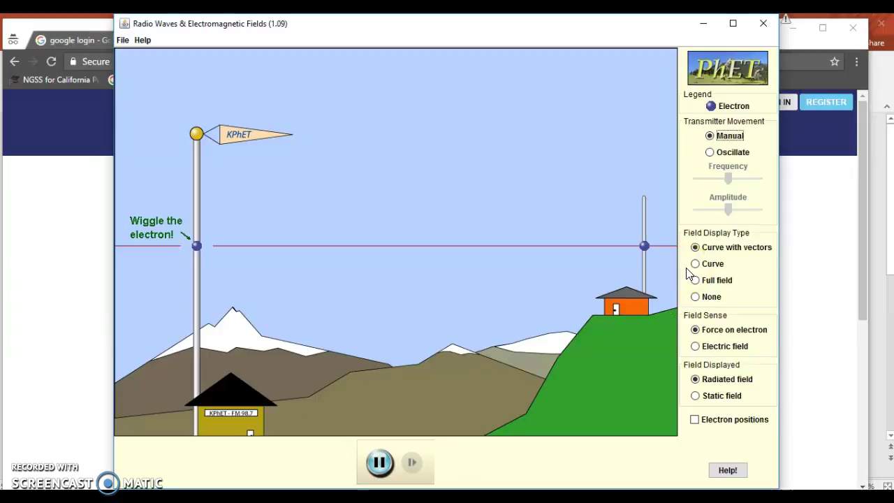
click(695, 349)
click(695, 330)
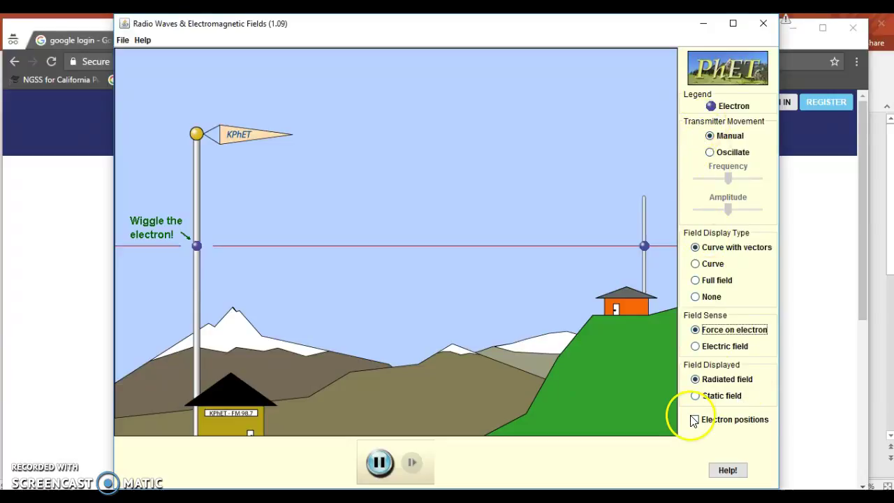
Step: Move the electron on the KPhET transmitter antenna downward to send a wave toward the receiver
drag(197, 251, 199, 288)
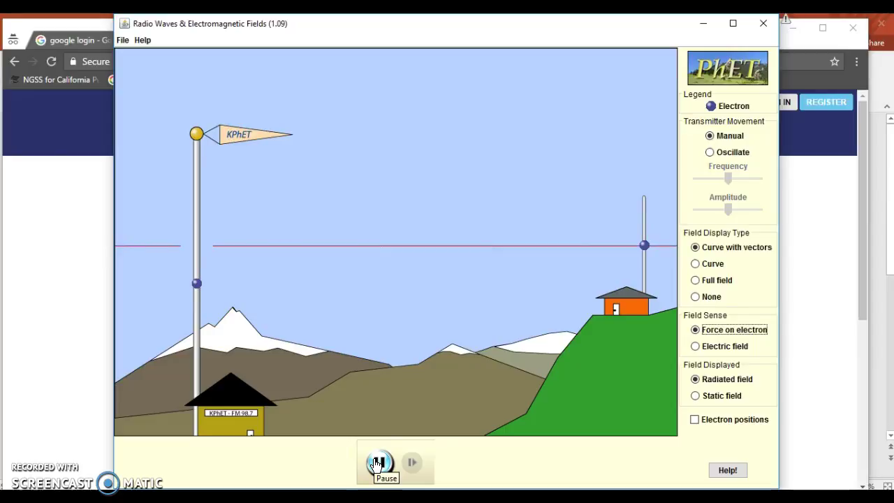
click(481, 356)
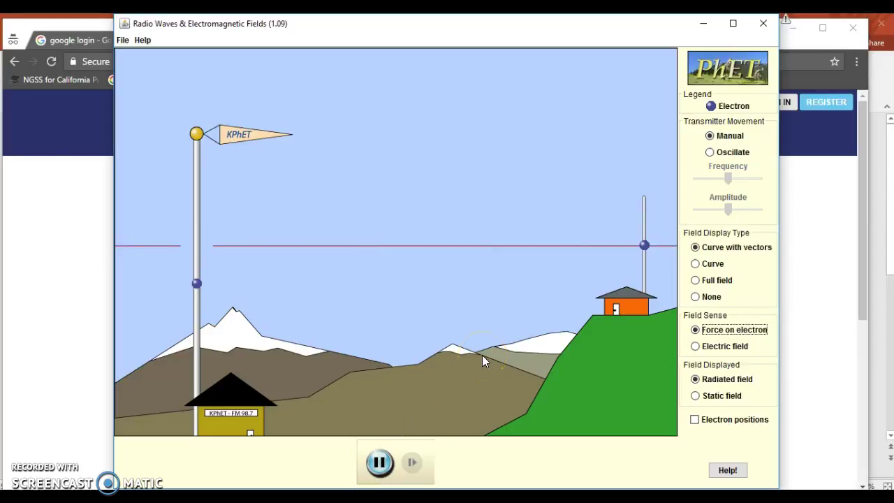
click(453, 305)
click(398, 379)
click(454, 454)
click(265, 307)
click(525, 271)
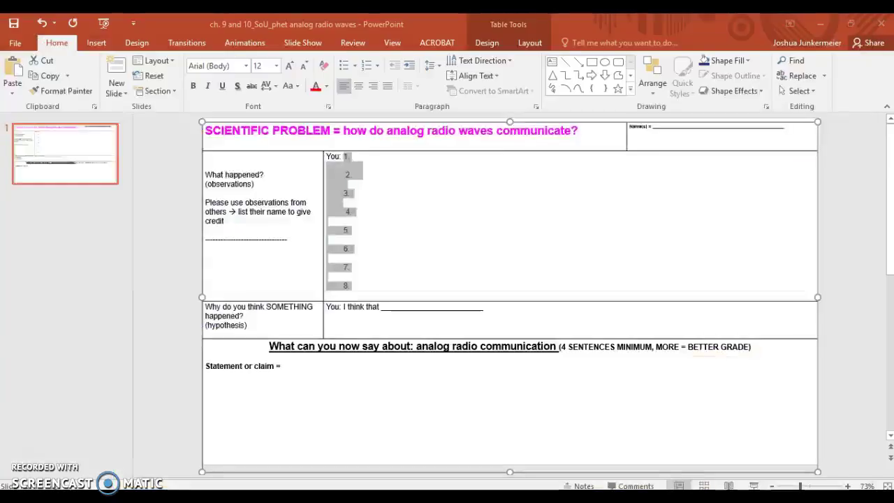
Step: Review the scientific problem and observation lines 1 to 8 in the PowerPoint worksheet and return to the radio waves simulation
click(482, 497)
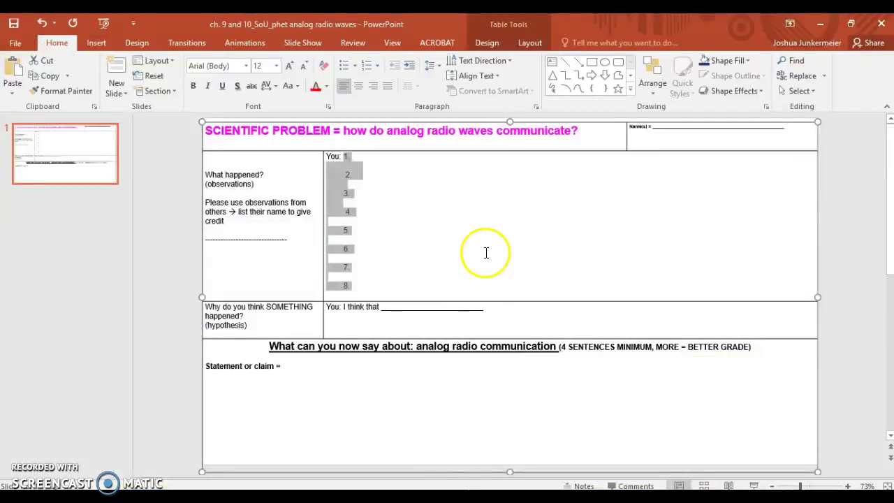
drag(344, 130, 575, 135)
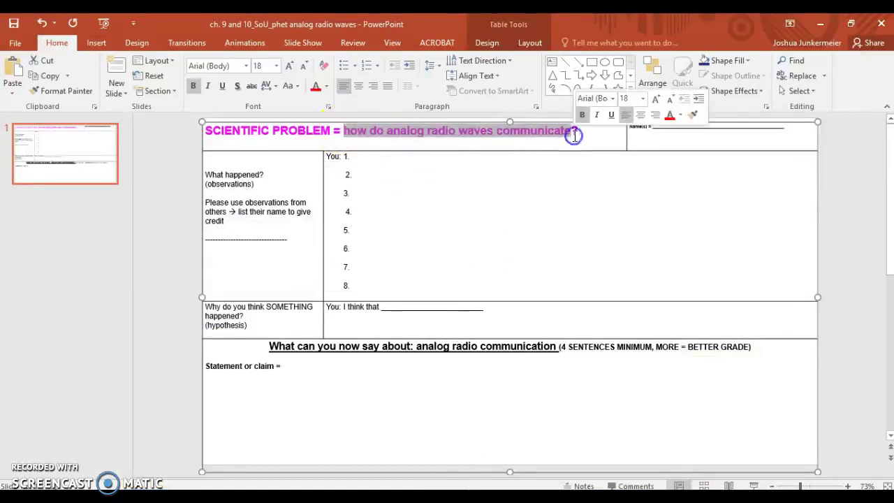
click(363, 156)
click(365, 193)
click(364, 210)
click(361, 233)
click(362, 283)
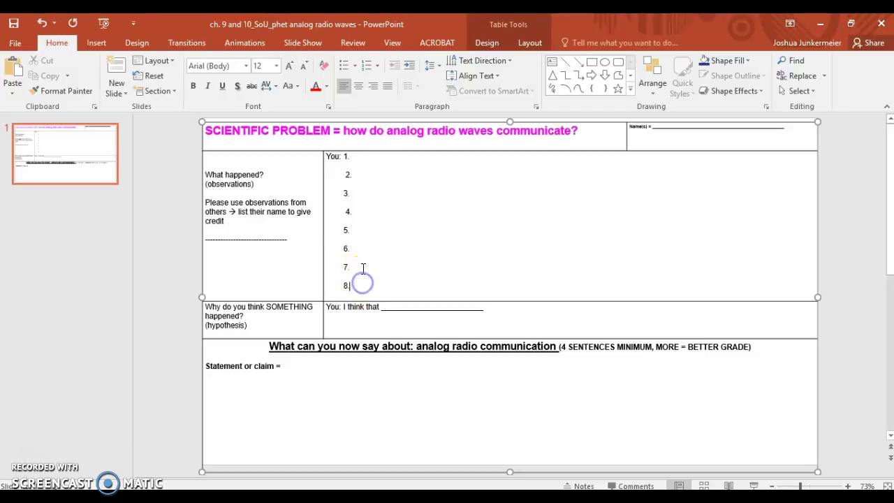
click(370, 157)
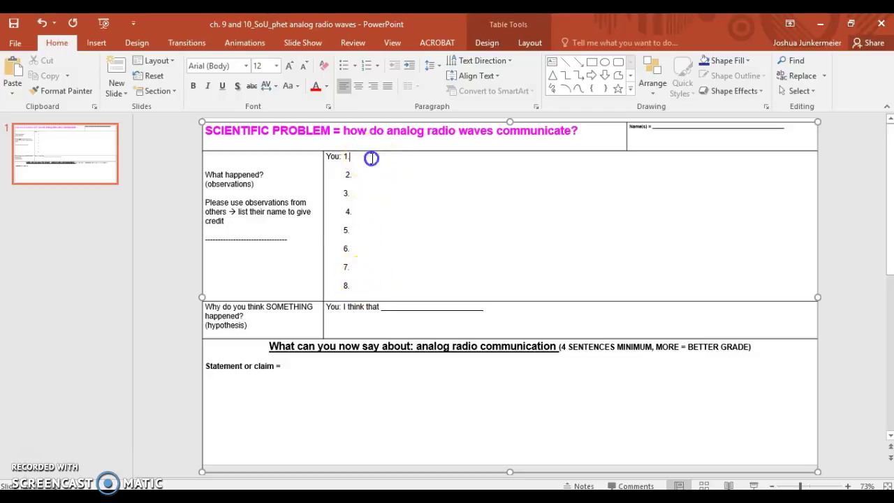
click(361, 286)
click(373, 155)
click(353, 285)
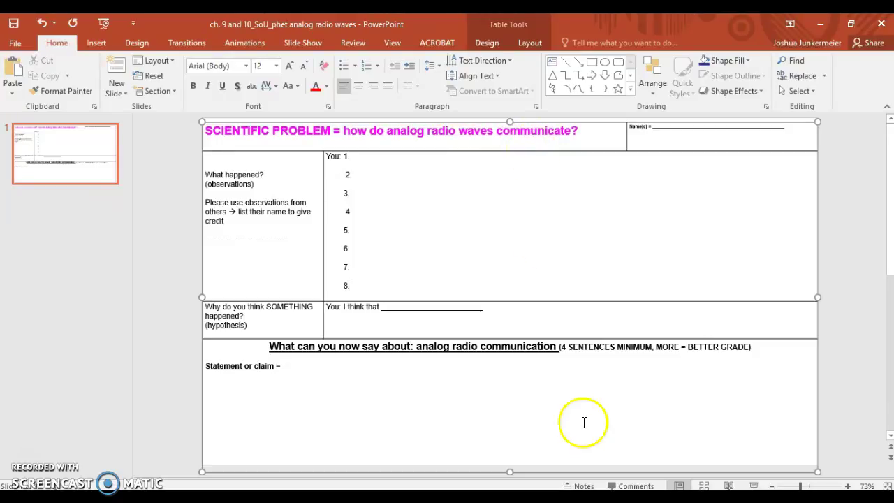
key(alt+Tab)
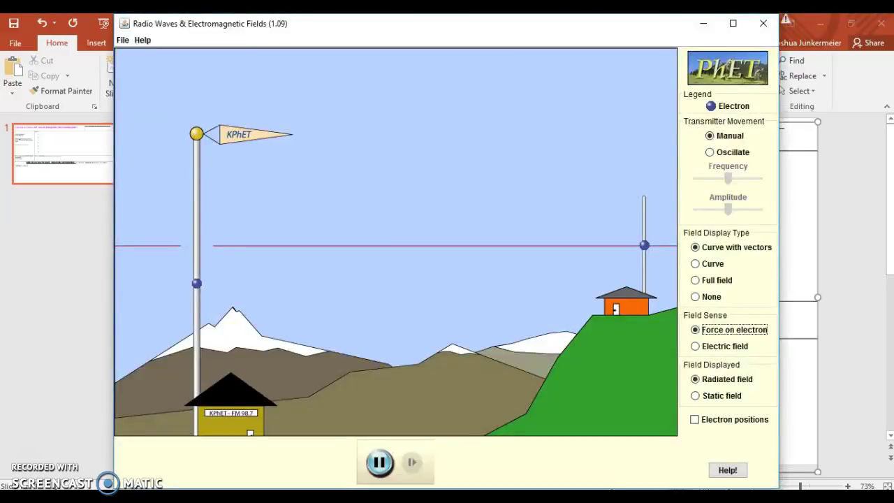
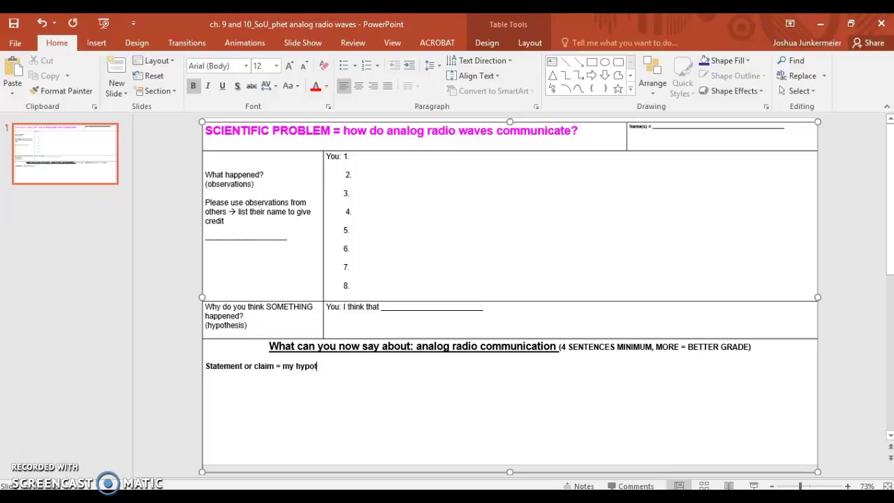
Step: Begin the statement or claim in the PowerPoint worksheet with "my hypothesis was (supported or not supported"
text(s)
text( (cor)
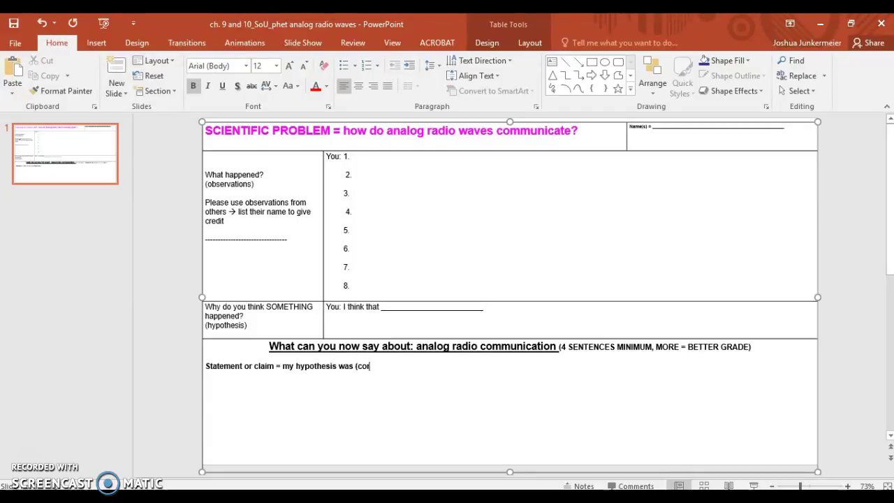
text(rect or not co)
key(BackSpace)
key(BackSpace)
key(BackSpace)
key(BackSpace)
key(BackSpace)
key(BackSpace)
key(BackSpace)
key(BackSpace)
key(BackSpace)
key(BackSpace)
key(BackSpace)
key(BackSpace)
key(BackSpace)
key(BackSpace)
key(BackSpace)
key(BackSpace)
key(BackSpace)
key(BackSpace)
text((supported or not supported)
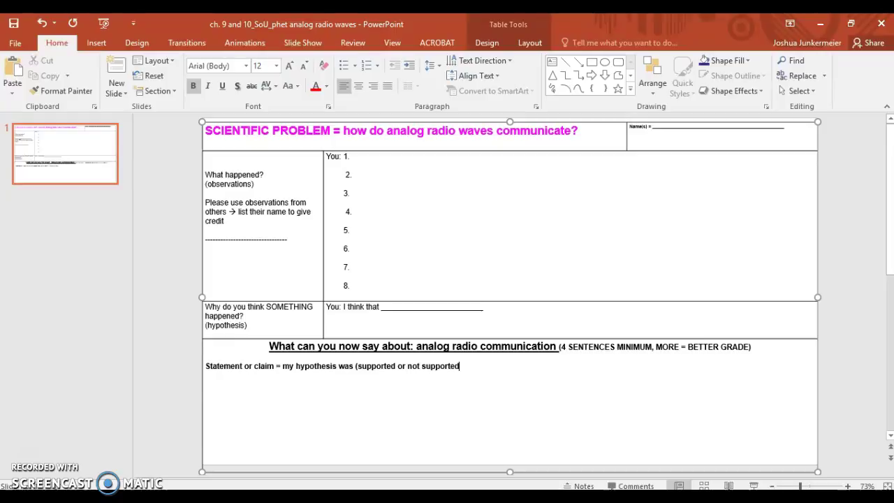
Step: Close the supported-or-not-supported bracket and continue the claim with "The observations used to (accept or not accept) my earlier hypothesis were"
text(). The observations u)
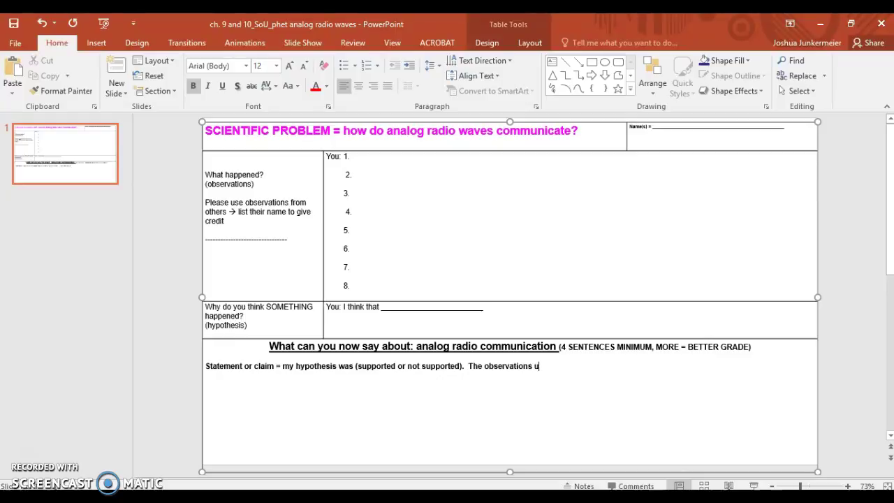
text(sed to (accept or not acce)
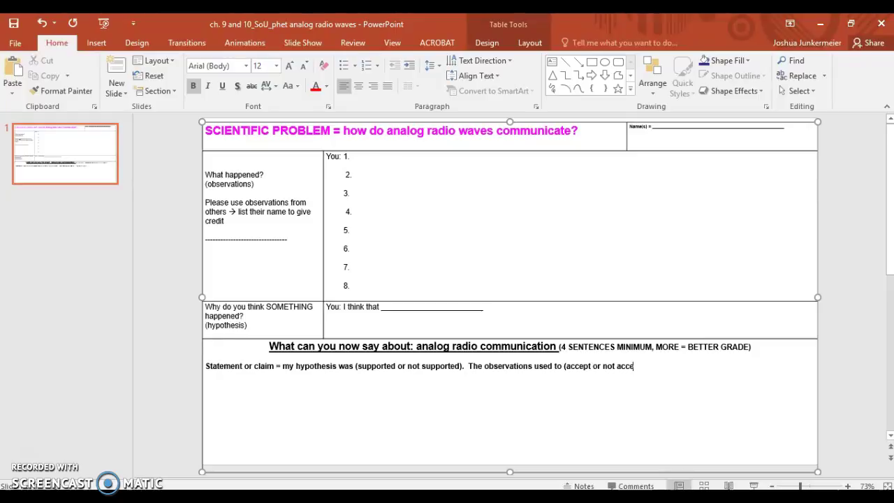
text(pt) my earlier hypot)
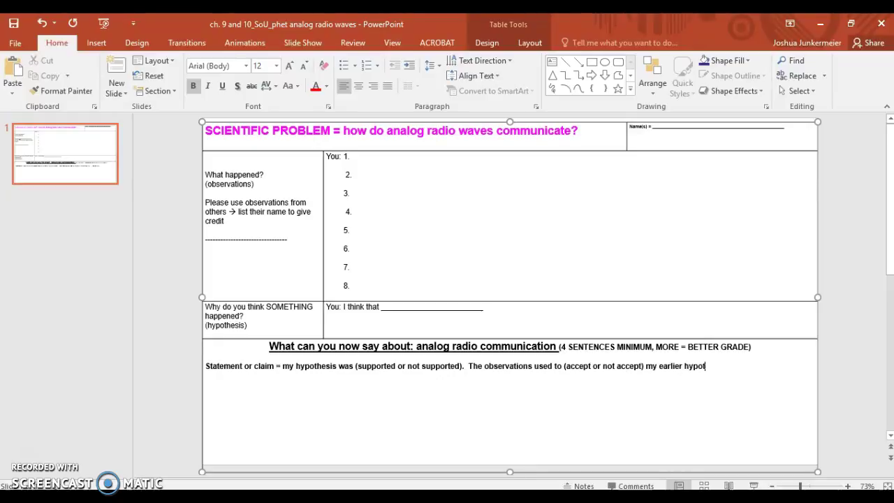
text(hesis)
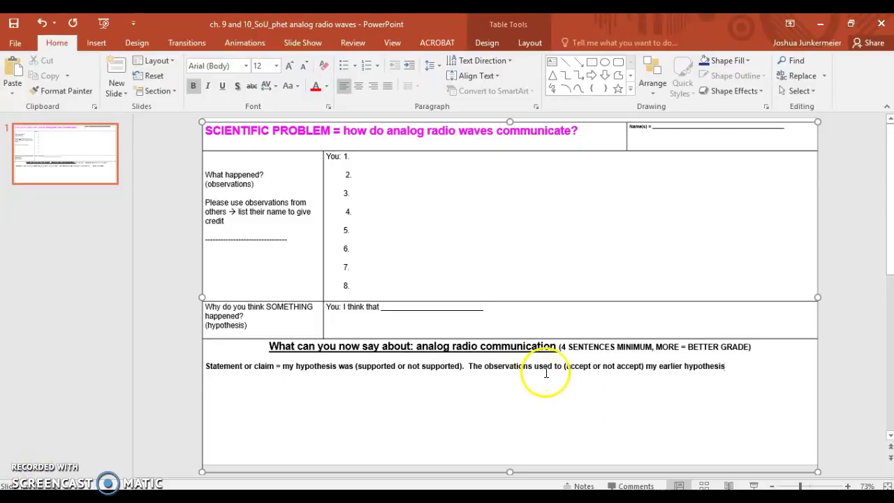
click(581, 368)
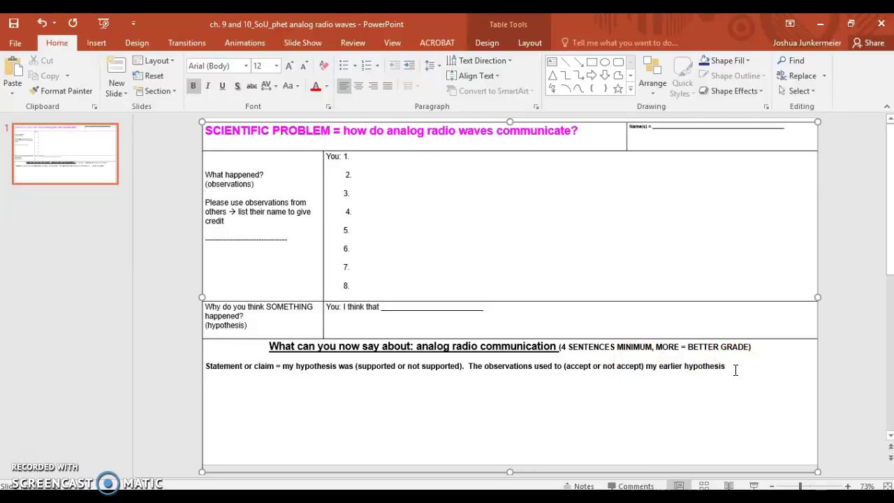
text(were)
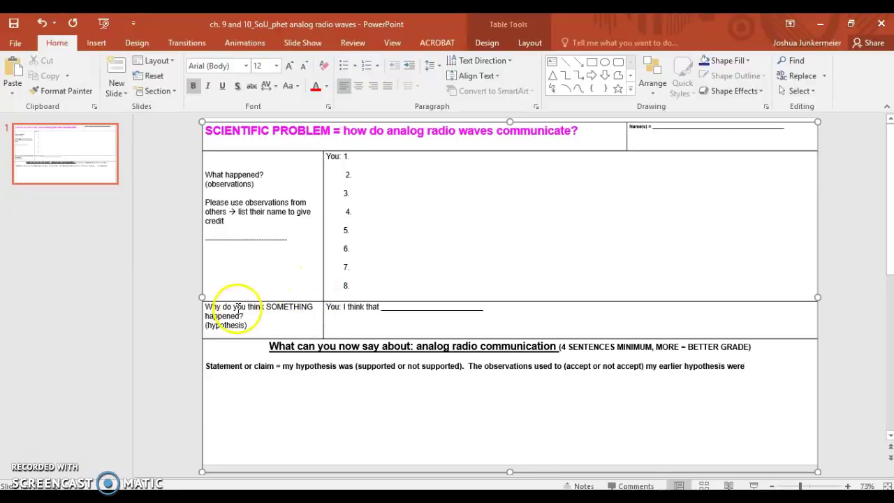
Step: Highlight the hypothesis row and observation lines 1 to 8 to review the parts the claim refers to
drag(209, 307, 361, 313)
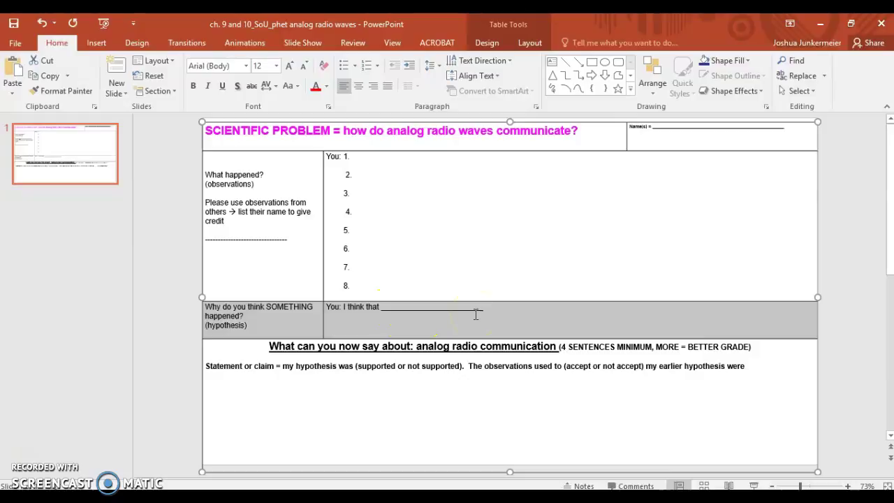
click(534, 126)
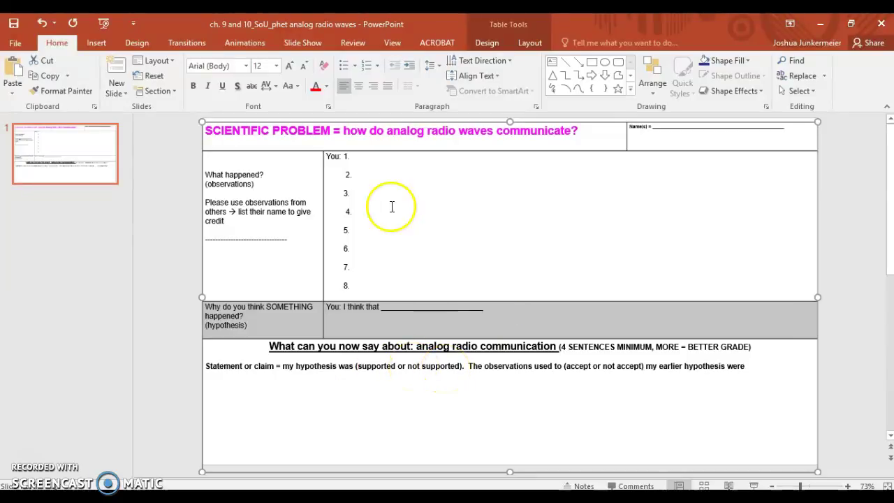
drag(342, 155, 385, 284)
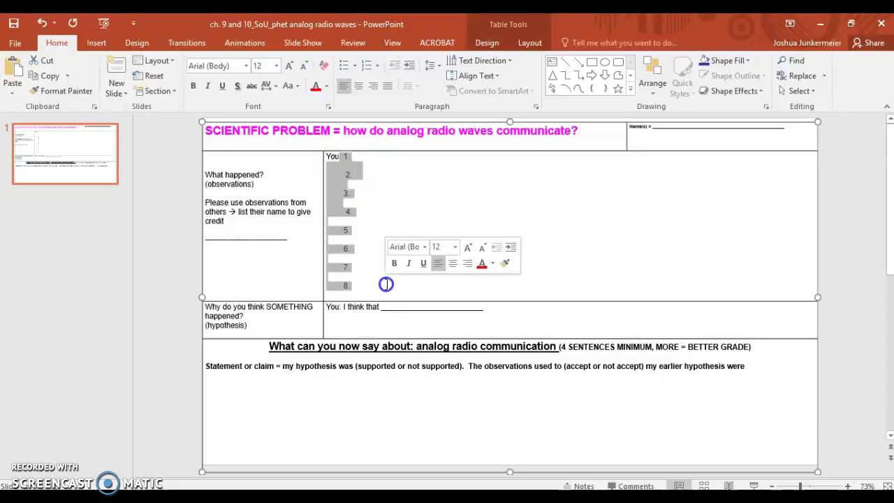
Step: Complete the observations sentence with "first, second, 3rd, etc..." and select all the text following "Statement or claim ="
click(759, 368)
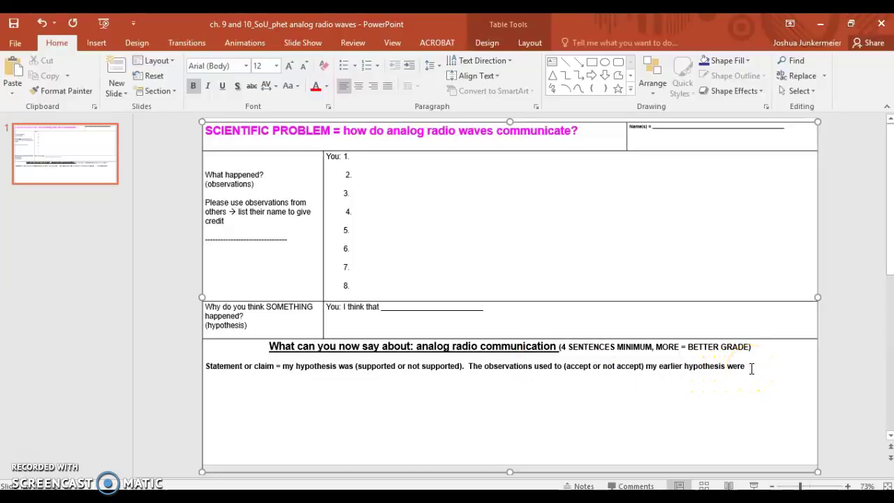
text(first, second, 3rd, etc...)
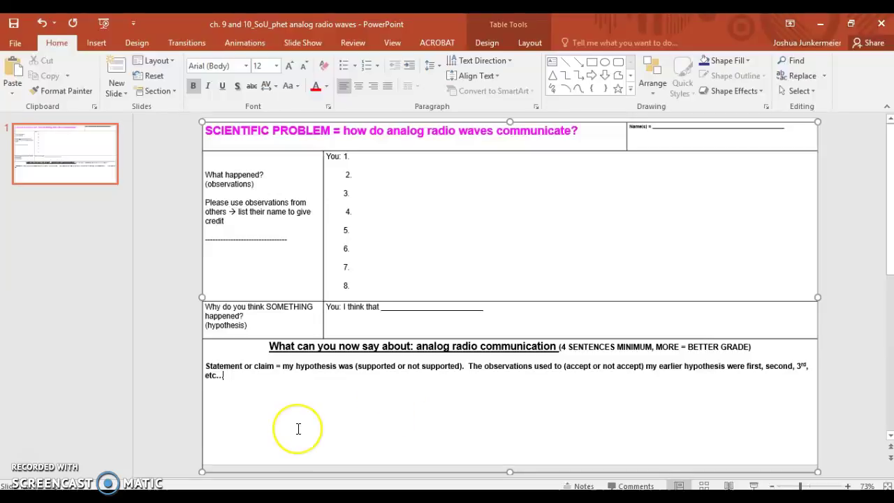
drag(283, 366, 427, 432)
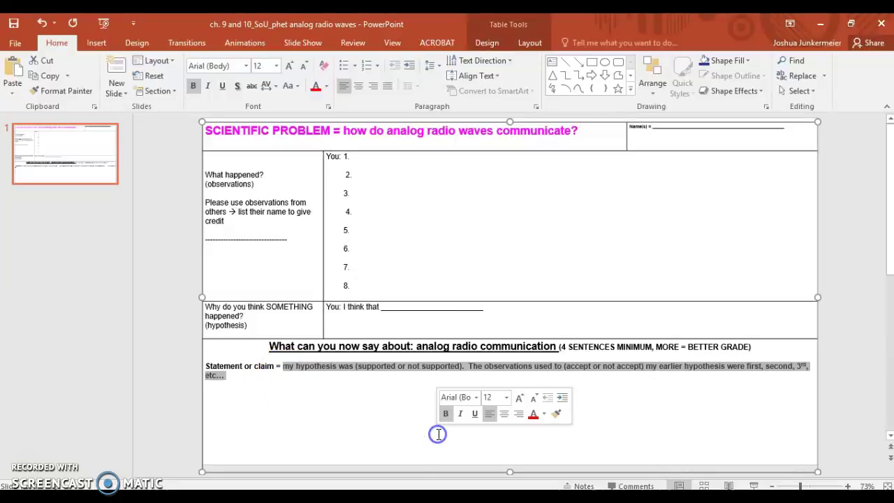